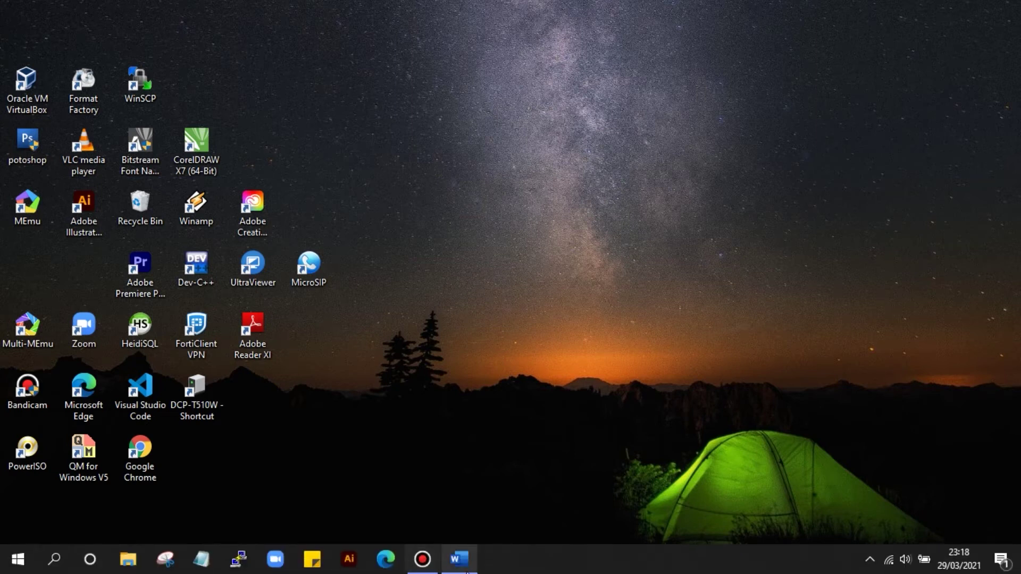
# - Launch Word, create a blank document and add a second blank document
pyautogui.click(459, 567)
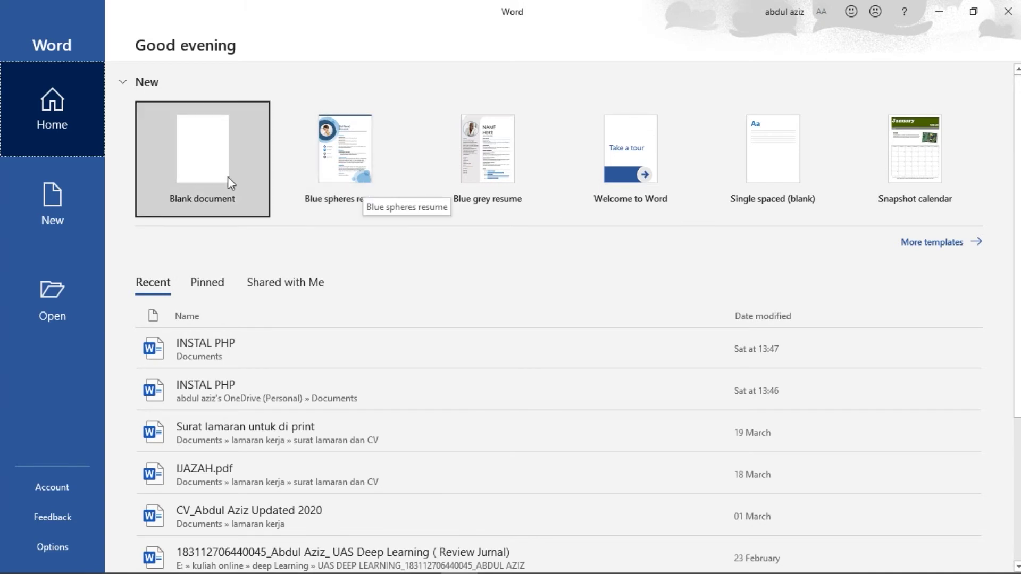
pyautogui.click(211, 158)
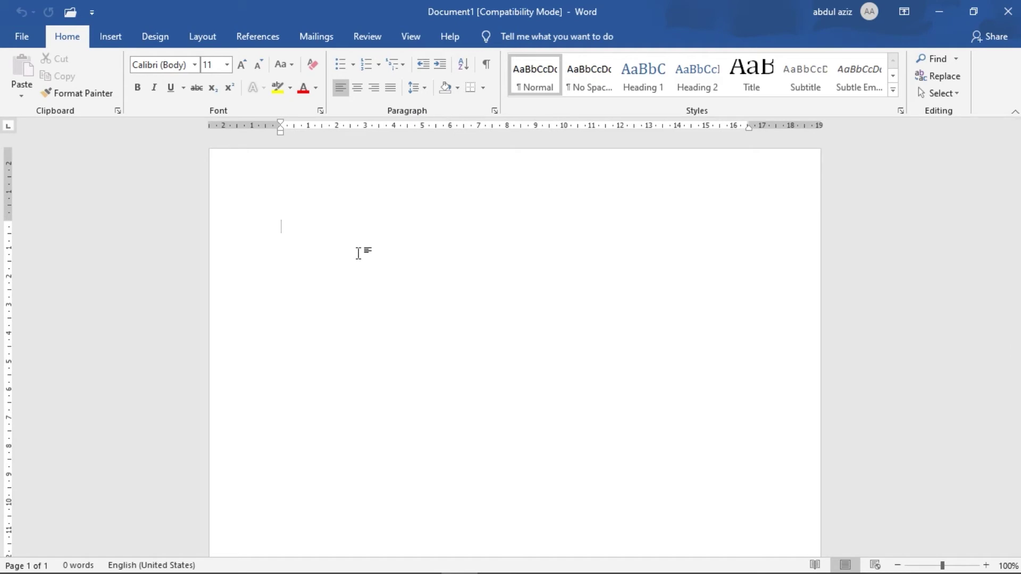
pyautogui.moveTo(455, 561)
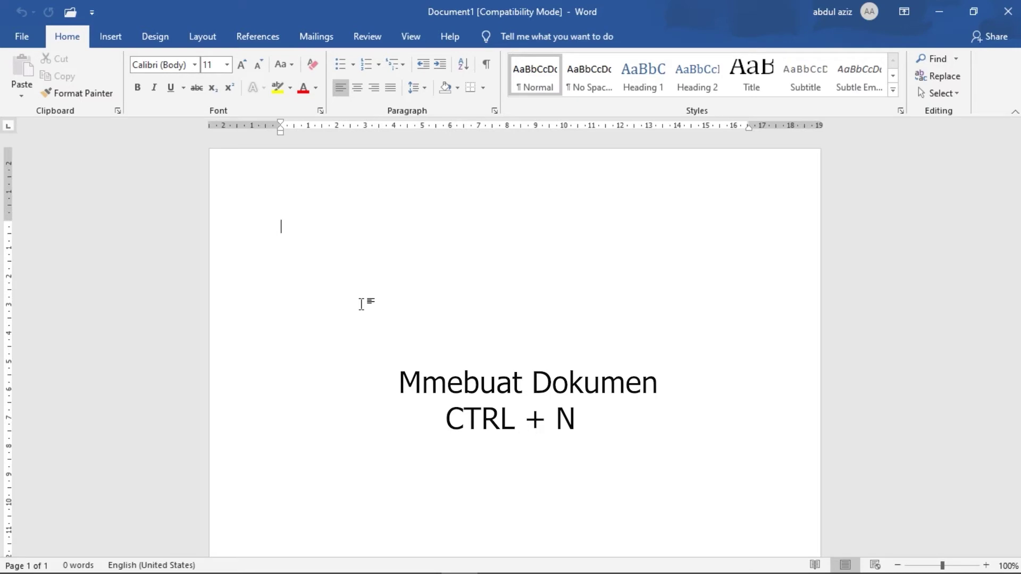
pyautogui.hotkey('ctrl', 'n')
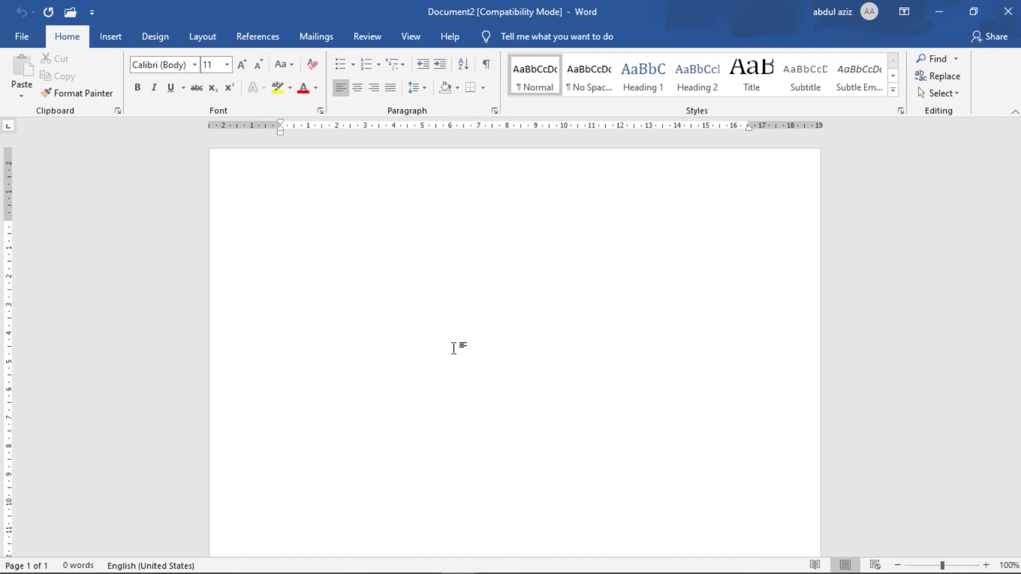
# - Create a new document from the Blue spheres resume template
pyautogui.click(23, 42)
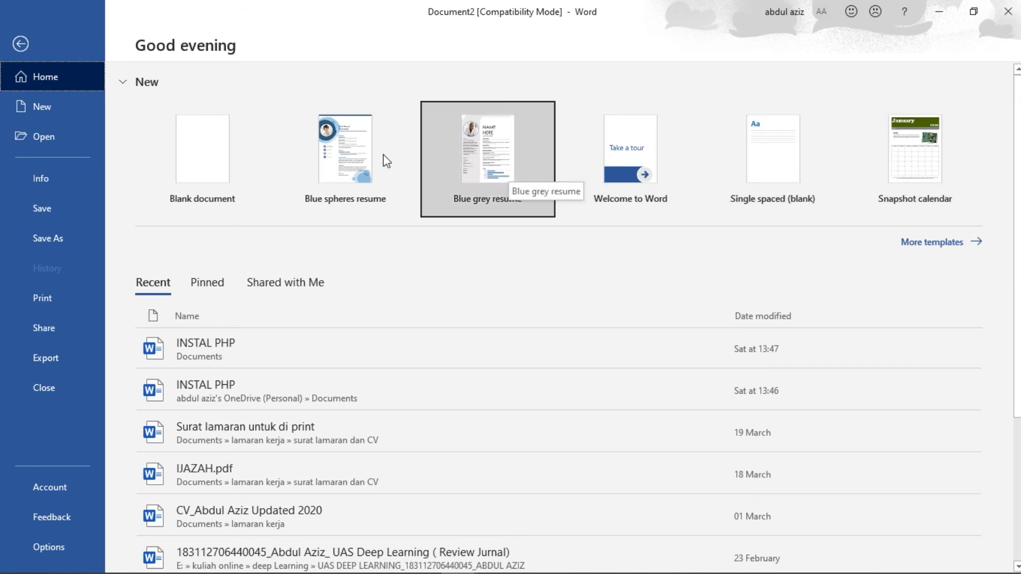
pyautogui.click(343, 155)
pyautogui.click(608, 362)
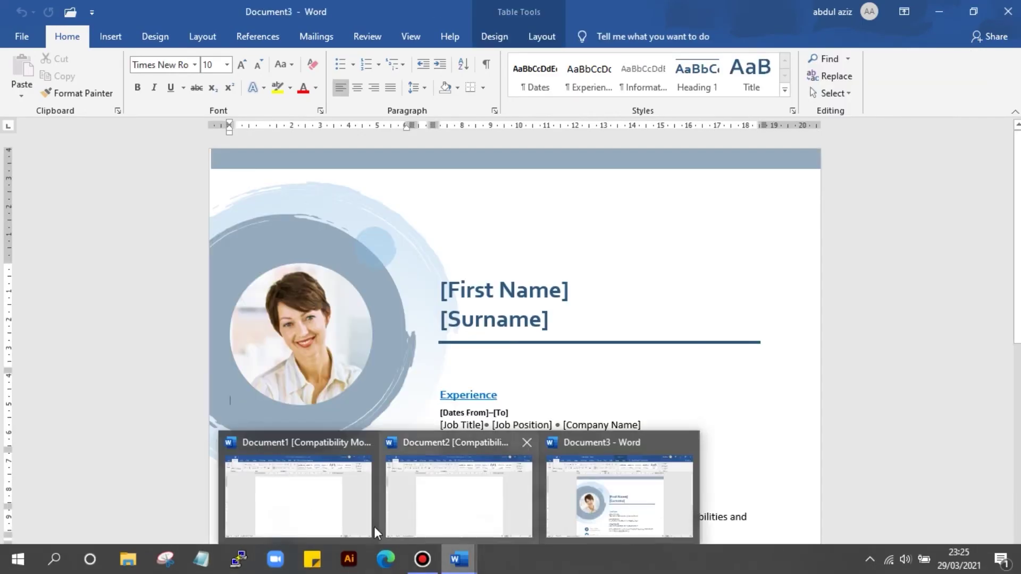
# - Preview the open document windows, return to the resume, and examine its photo, placeholders and sections from start to end
pyautogui.moveTo(290, 508)
pyautogui.moveTo(438, 499)
pyautogui.moveTo(593, 489)
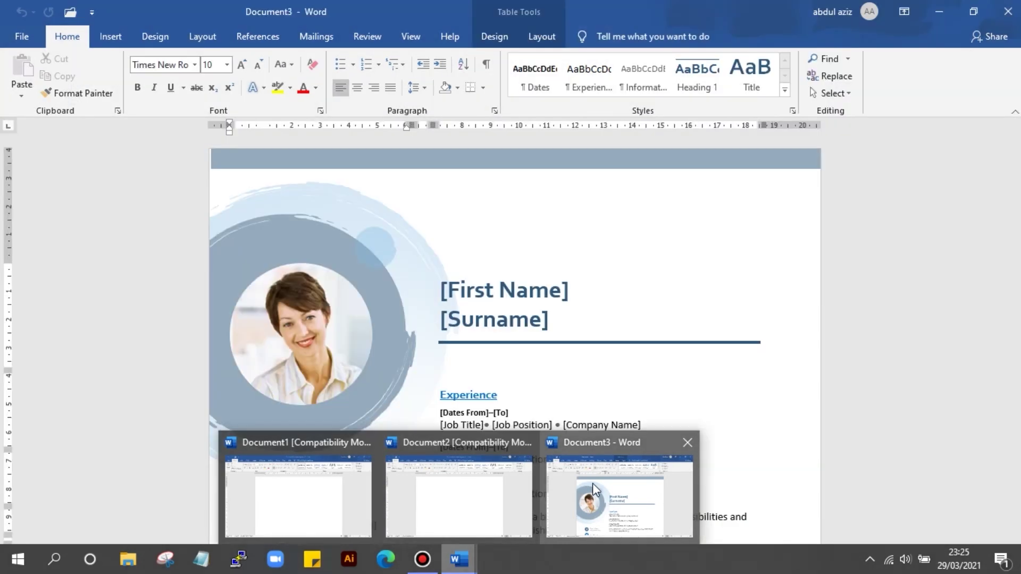
pyautogui.click(594, 483)
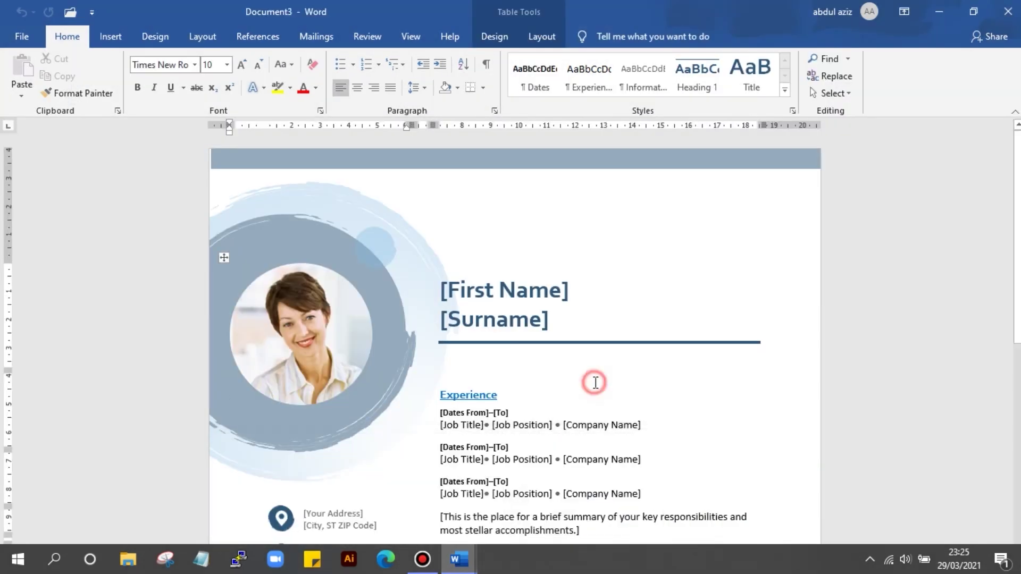
pyautogui.scroll(-1, 589, 384)
pyautogui.scroll(-4, 589, 386)
pyautogui.scroll(3, 589, 386)
pyautogui.click(294, 274)
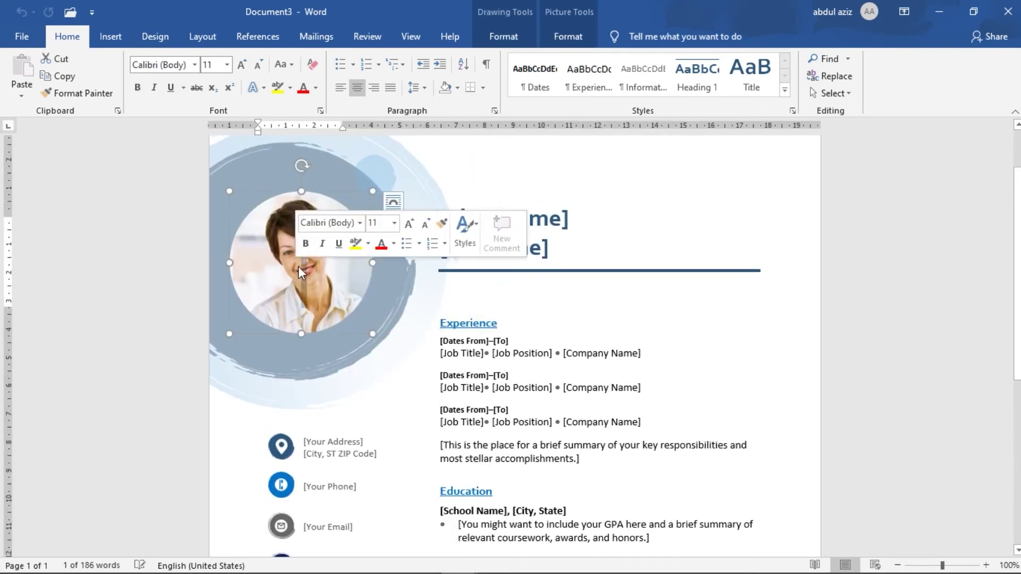
pyautogui.click(529, 255)
pyautogui.scroll(-5, 471, 396)
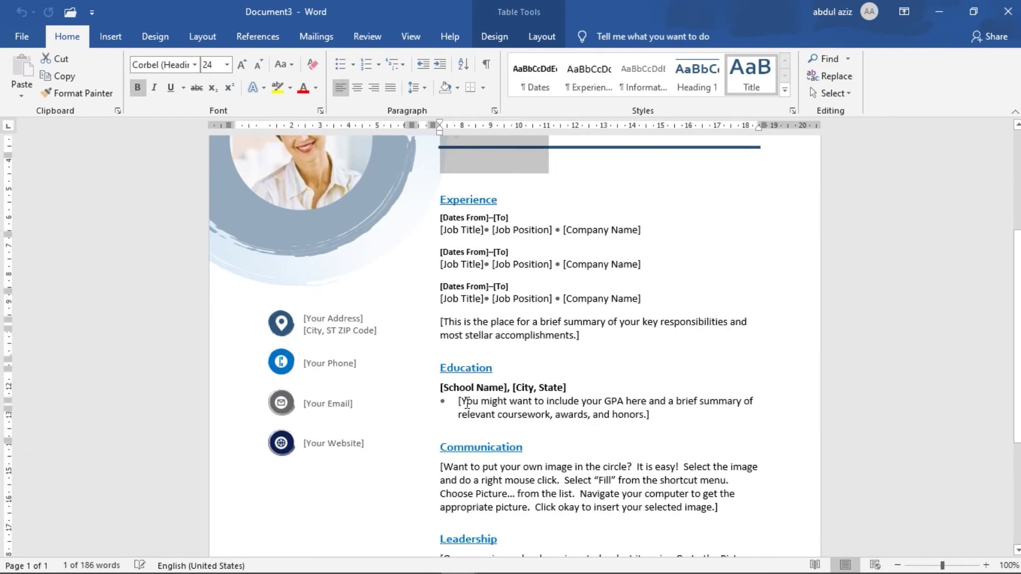
pyautogui.click(454, 203)
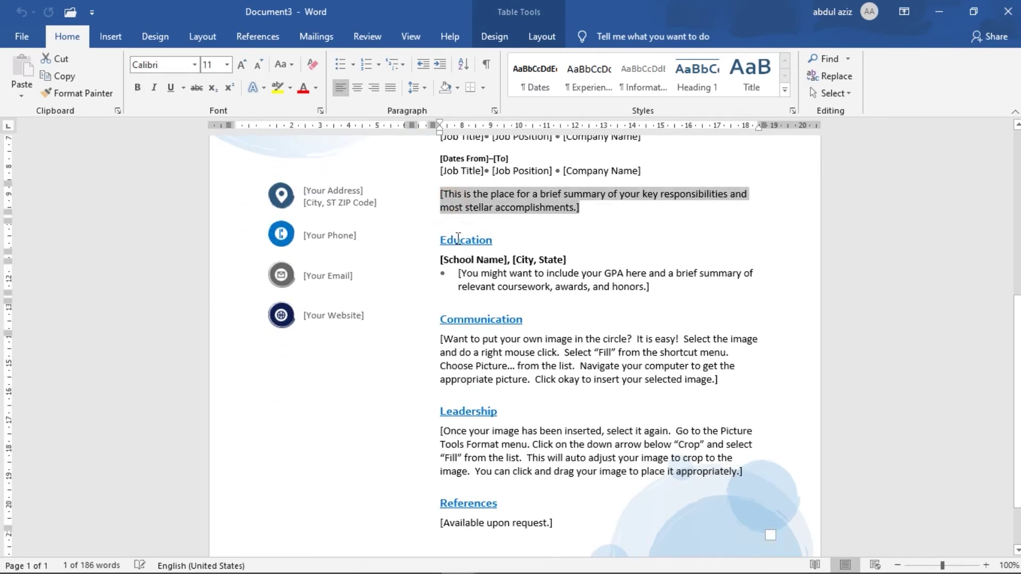
pyautogui.scroll(4, 469, 302)
pyautogui.scroll(3, 469, 302)
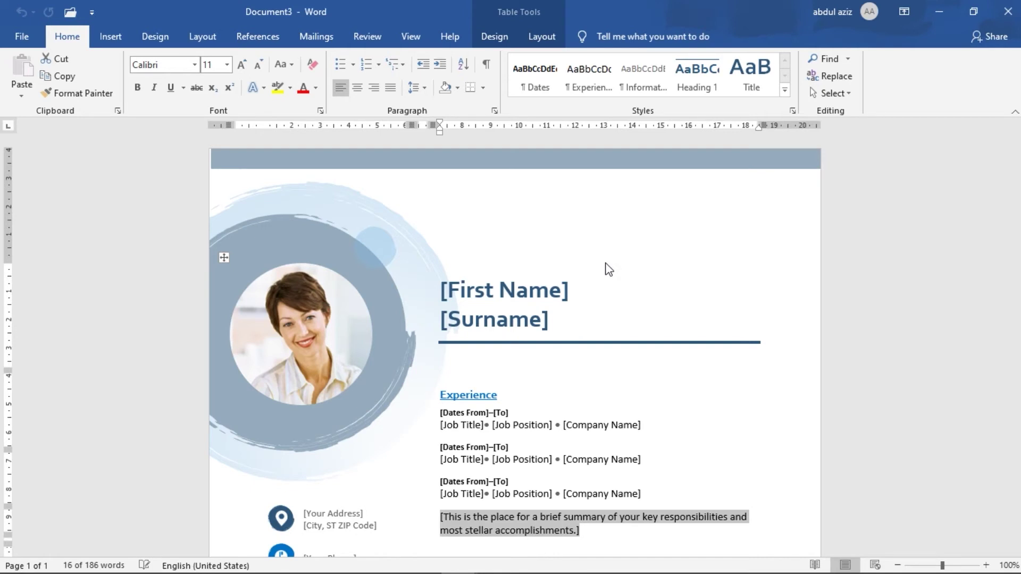
pyautogui.scroll(-10, 609, 271)
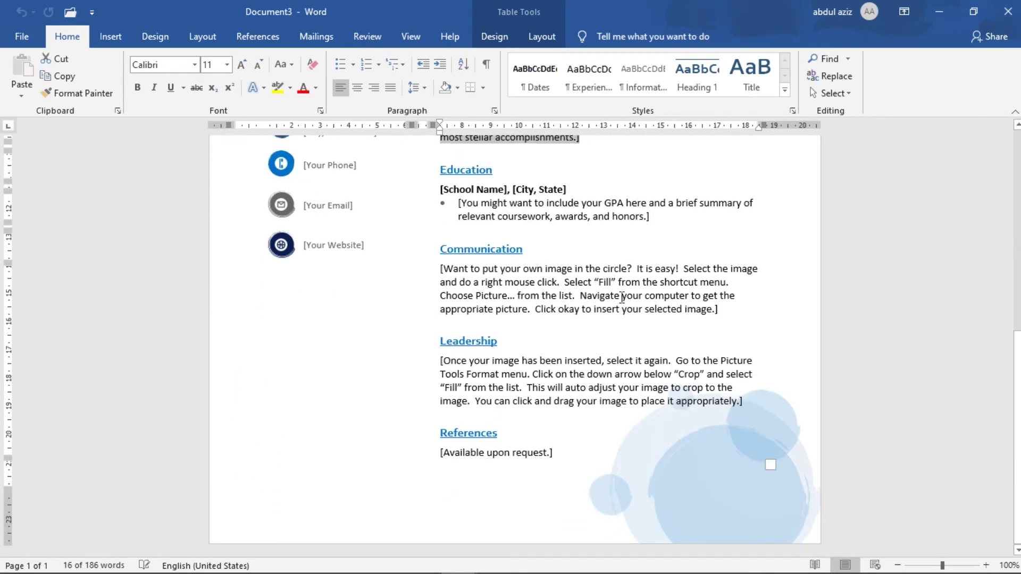
pyautogui.scroll(10, 622, 297)
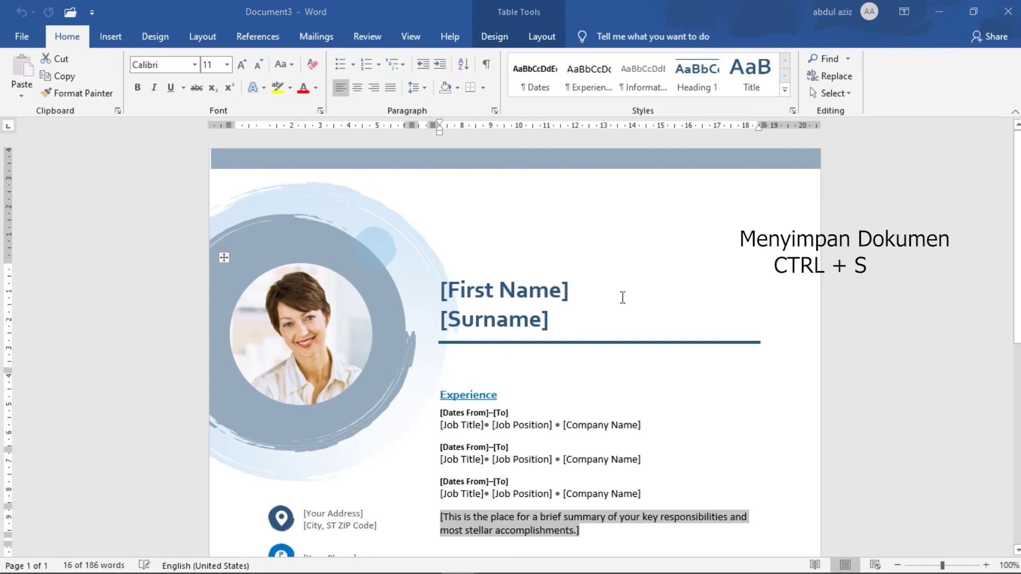
# - Save the resume in the local Documents folder, naming the file CV_ followed by the owner's first name
pyautogui.hotkey('ctrl', 's')
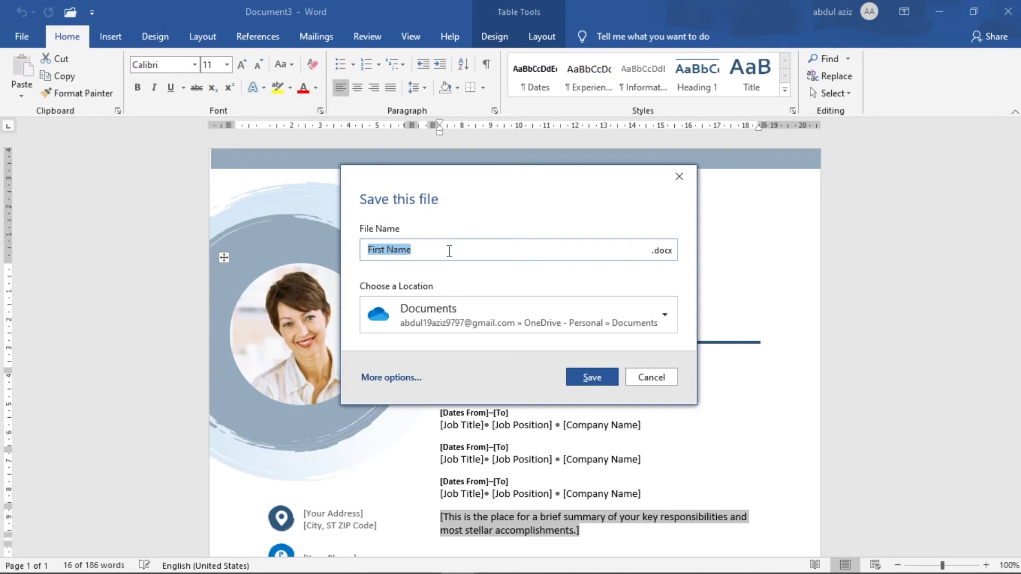
pyautogui.press('capslock')
pyautogui.write('CV')
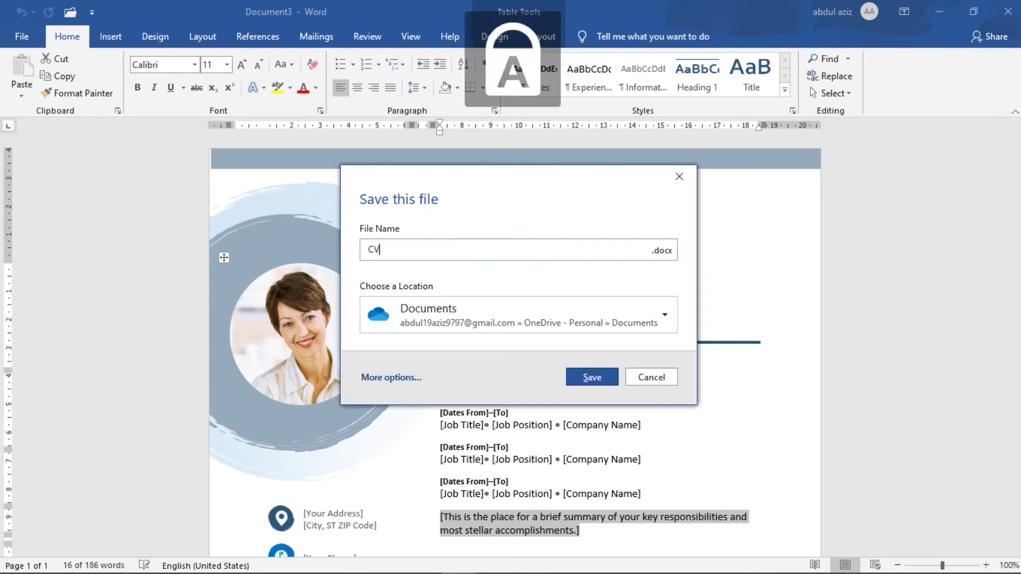
pyautogui.write('_ABDUL')
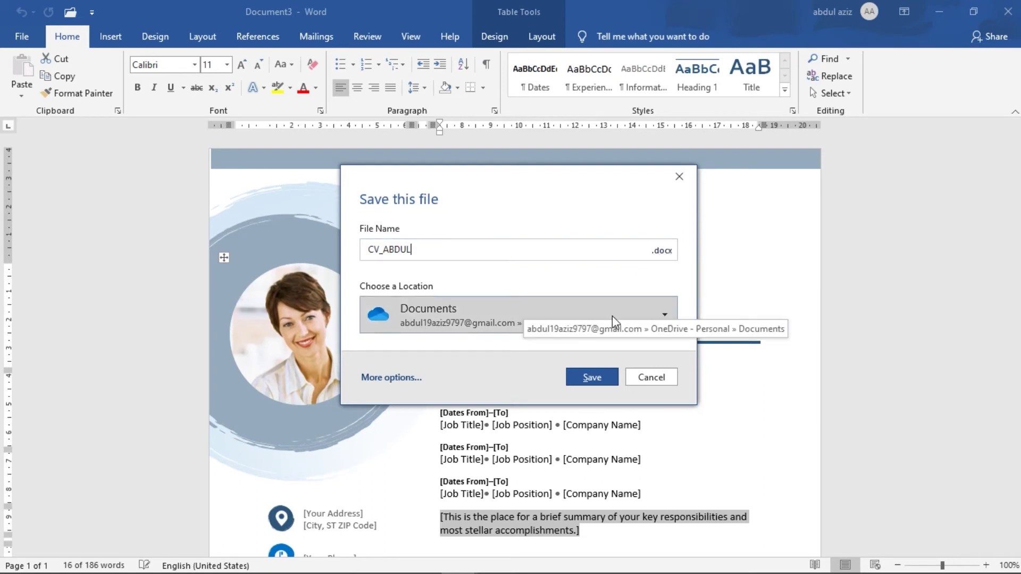
pyautogui.click(664, 318)
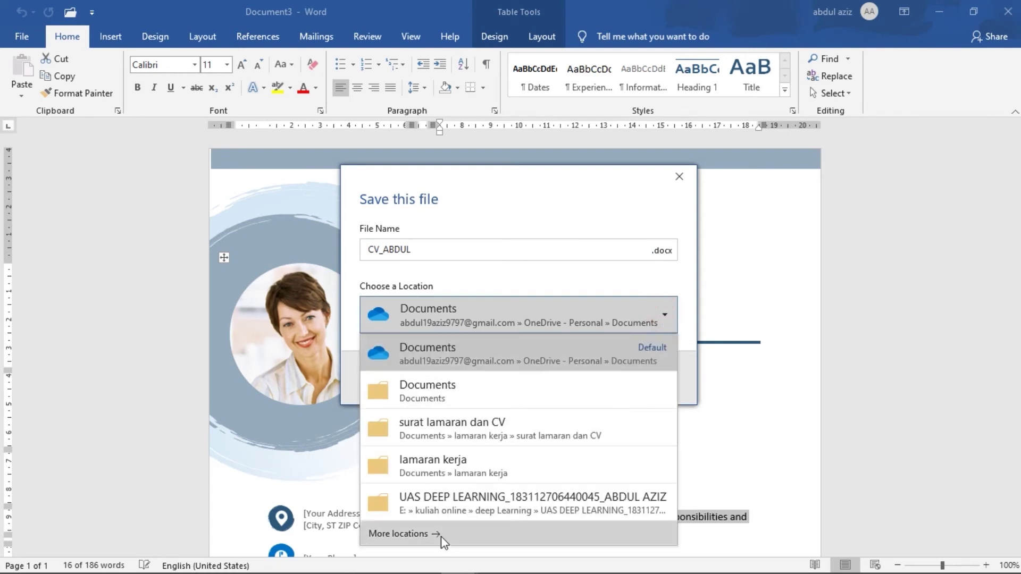
pyautogui.click(447, 394)
pyautogui.click(587, 377)
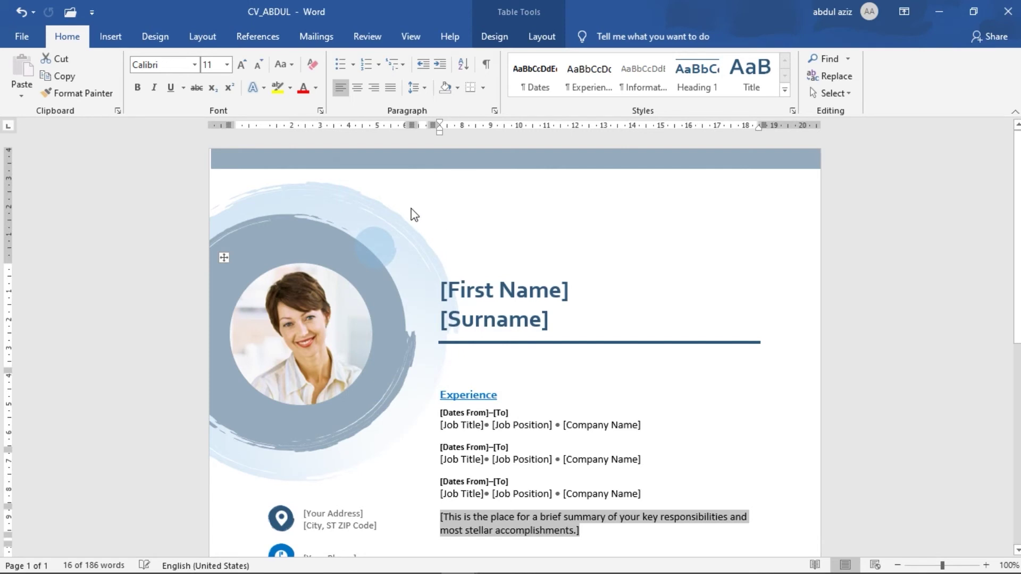
# - Begin saving a copy of the resume under a new location, choosing the drive New Volume (E:)
pyautogui.click(22, 37)
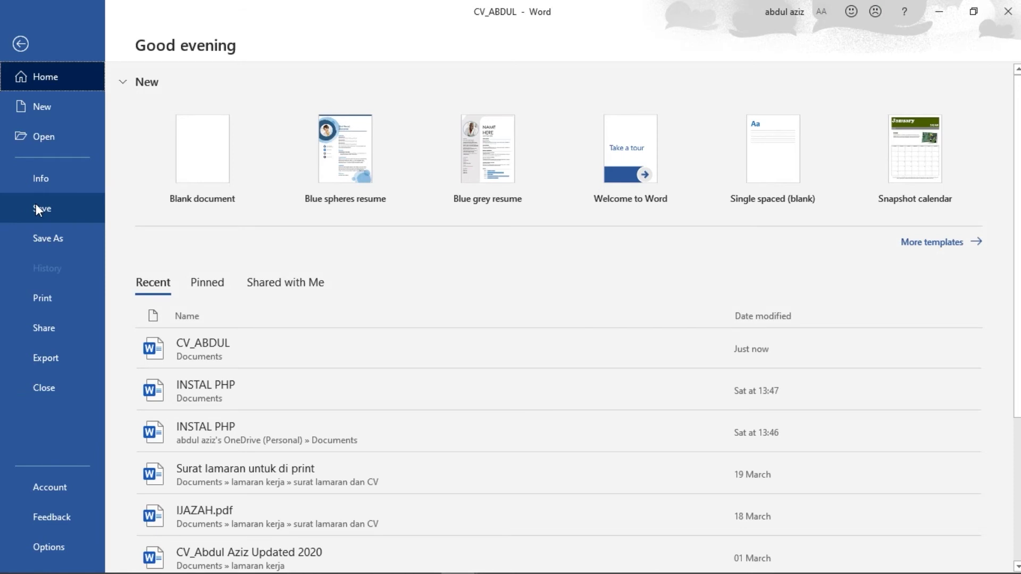
pyautogui.click(38, 238)
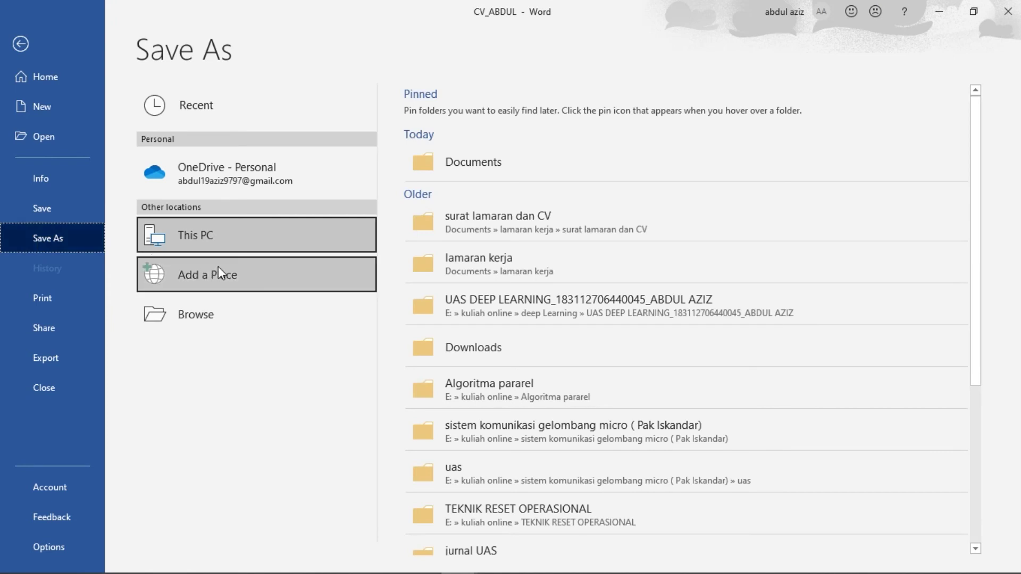
pyautogui.click(225, 308)
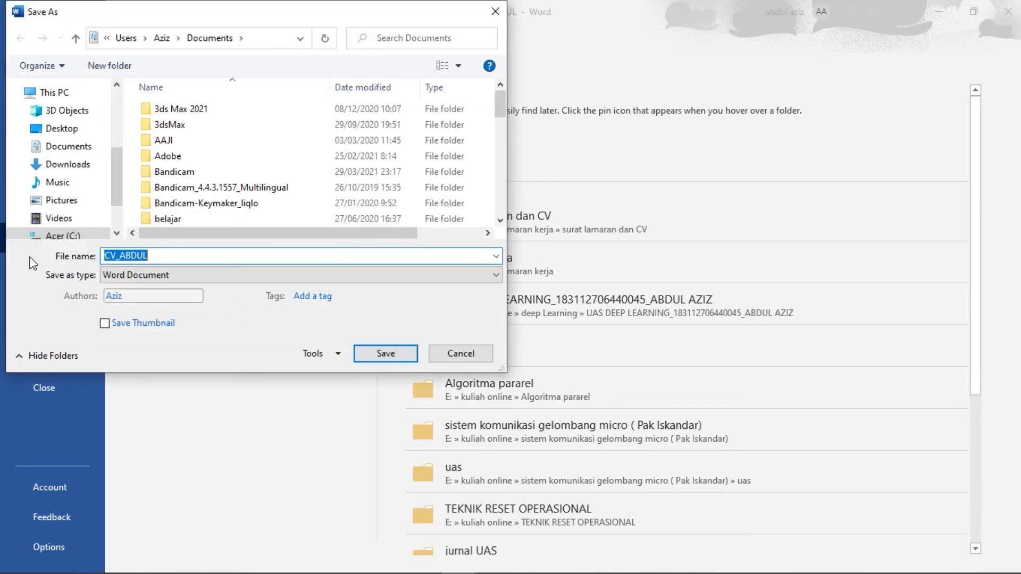
pyautogui.moveTo(114, 164); pyautogui.dragTo(113, 190)
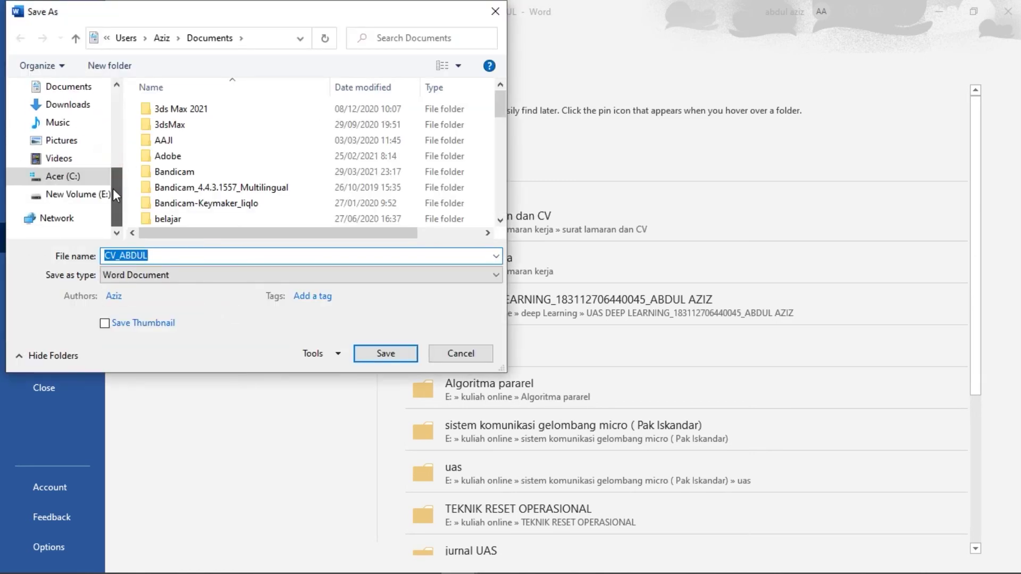
pyautogui.click(85, 195)
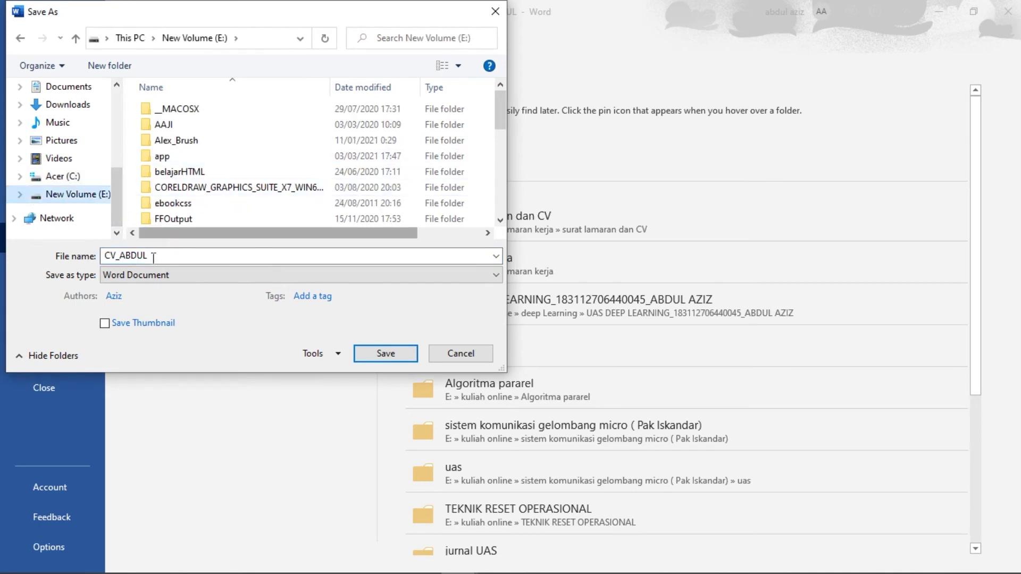
# - Append 2021 to the copy's file name after a space and choose PDF as the file type
pyautogui.click(117, 258)
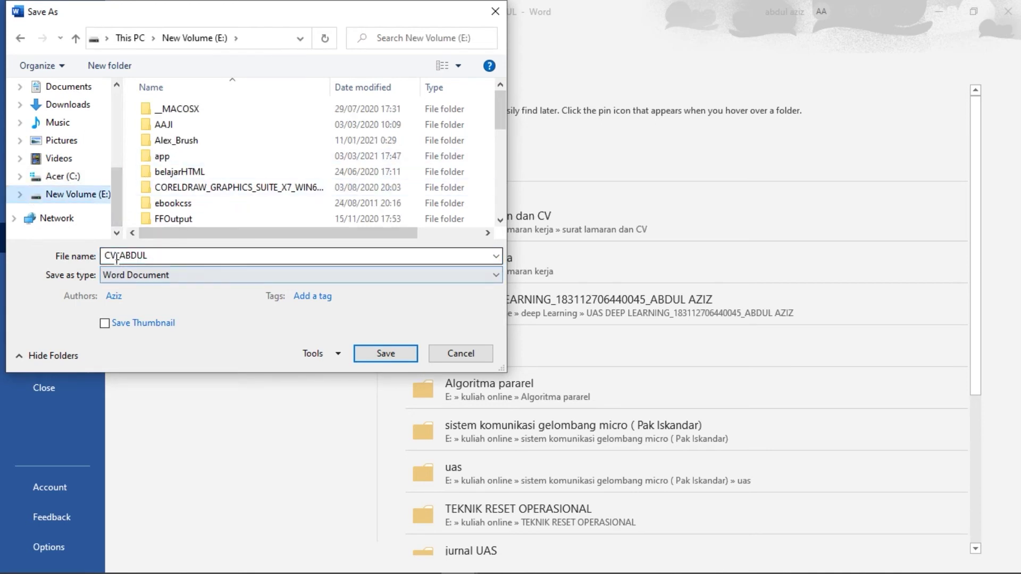
pyautogui.click(157, 255)
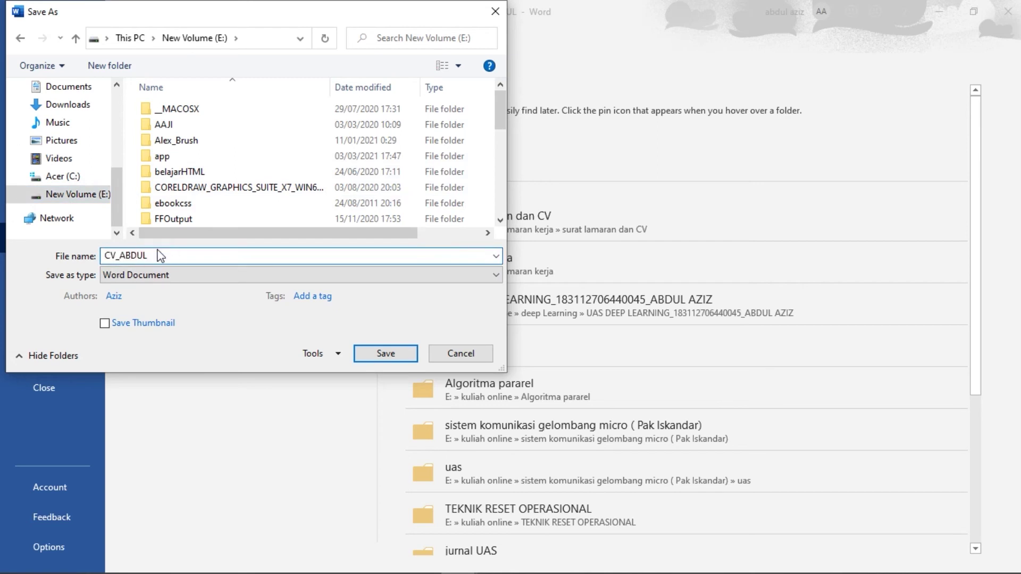
pyautogui.write('2021')
pyautogui.click(177, 275)
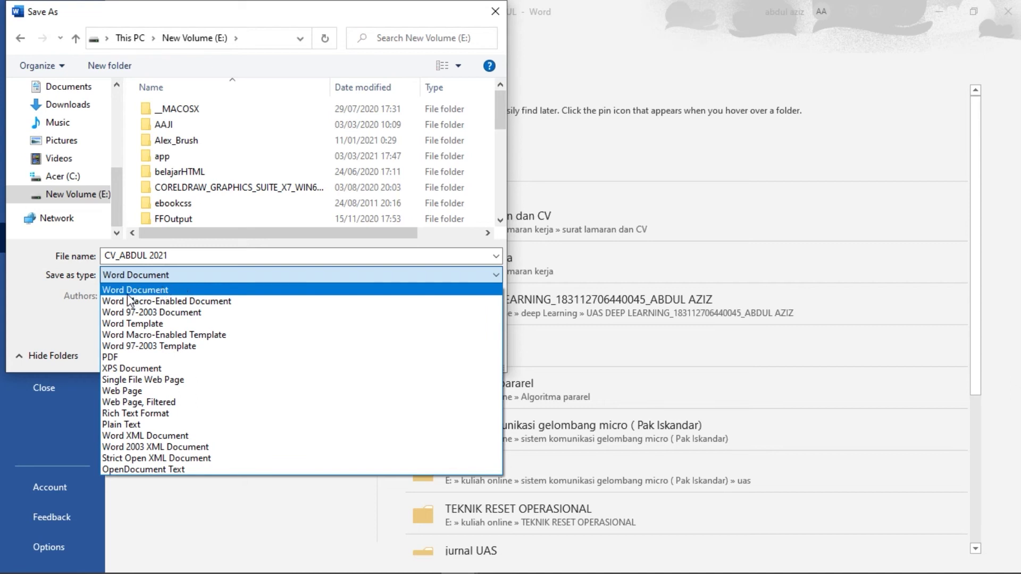
pyautogui.click(149, 355)
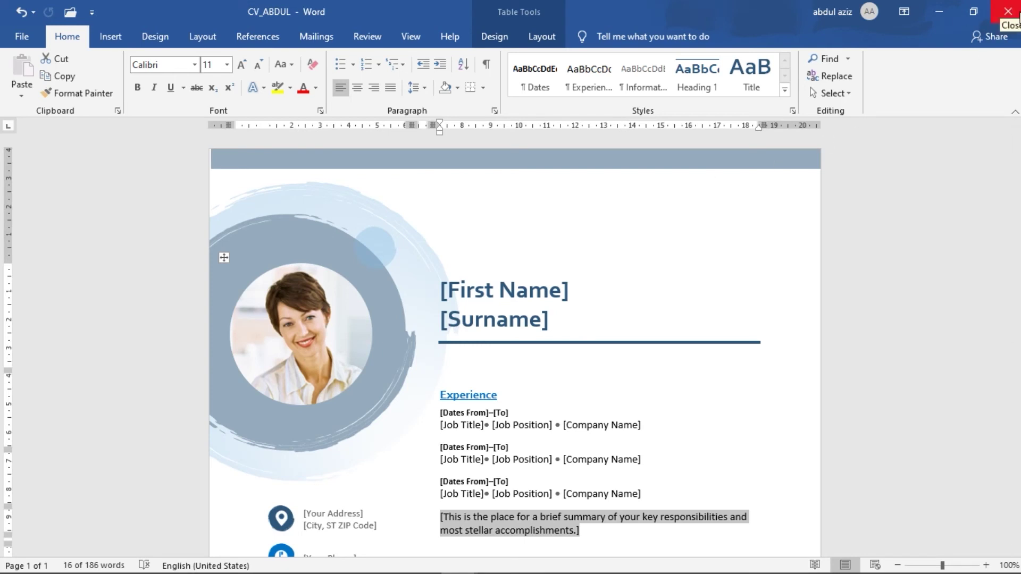
# - Close the resume document with its changes saved, and close the blank Document2
pyautogui.click(1016, 14)
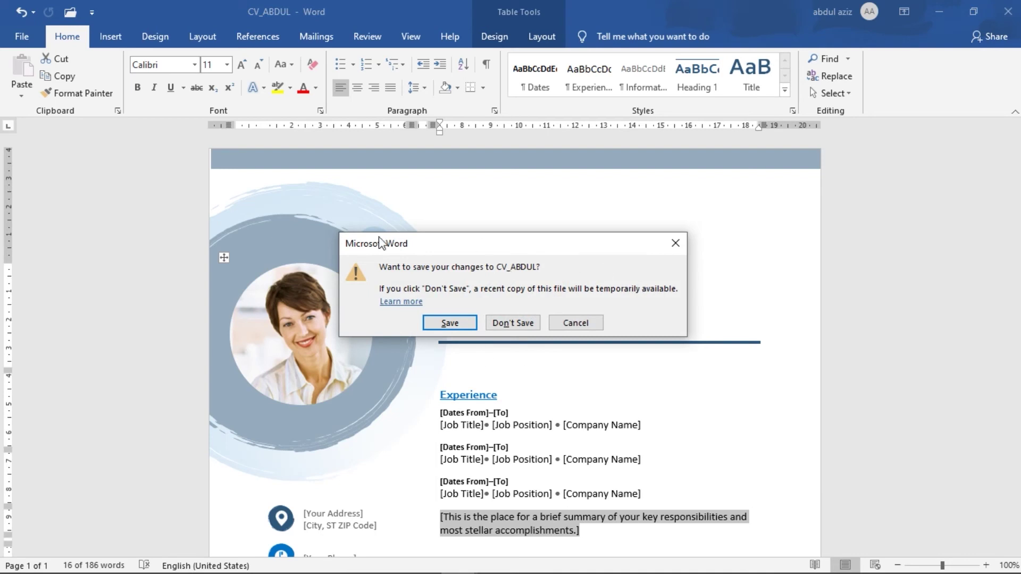
pyautogui.click(443, 321)
pyautogui.moveTo(514, 573)
pyautogui.moveTo(462, 560)
pyautogui.moveTo(541, 498)
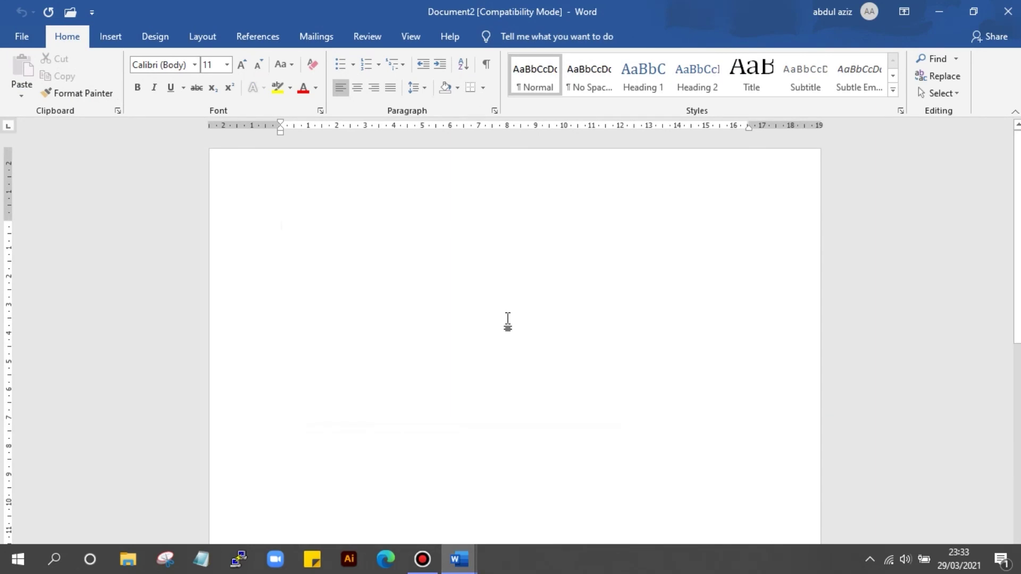
pyautogui.moveTo(423, 560)
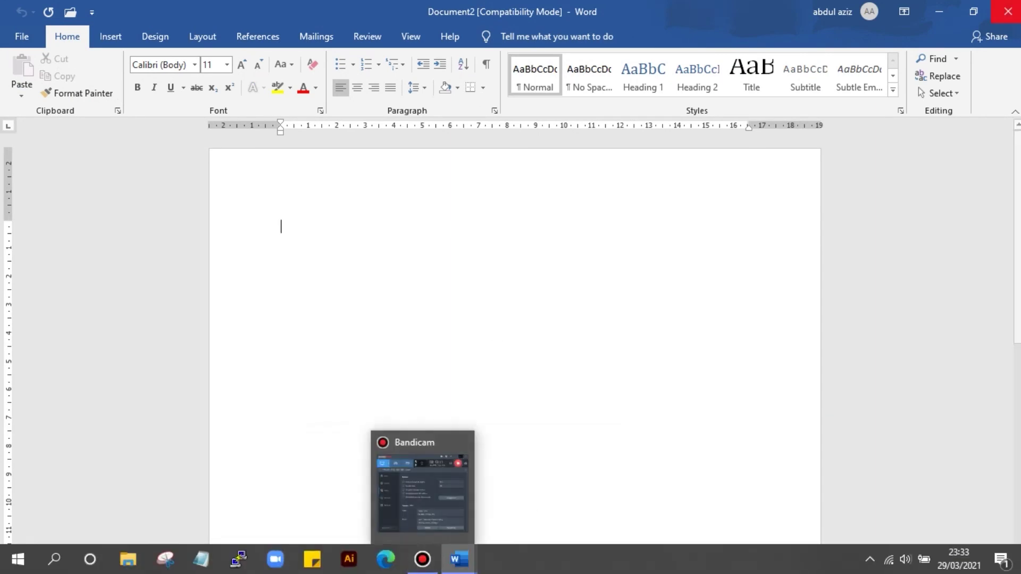
pyautogui.click(1013, 13)
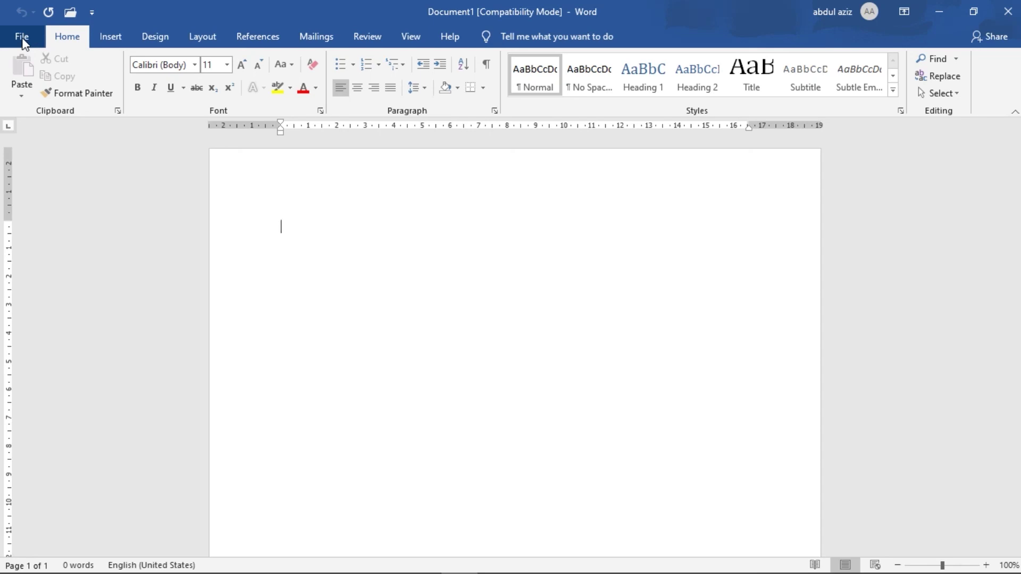
# - Close the blank Document1 and exit Word
pyautogui.click(23, 42)
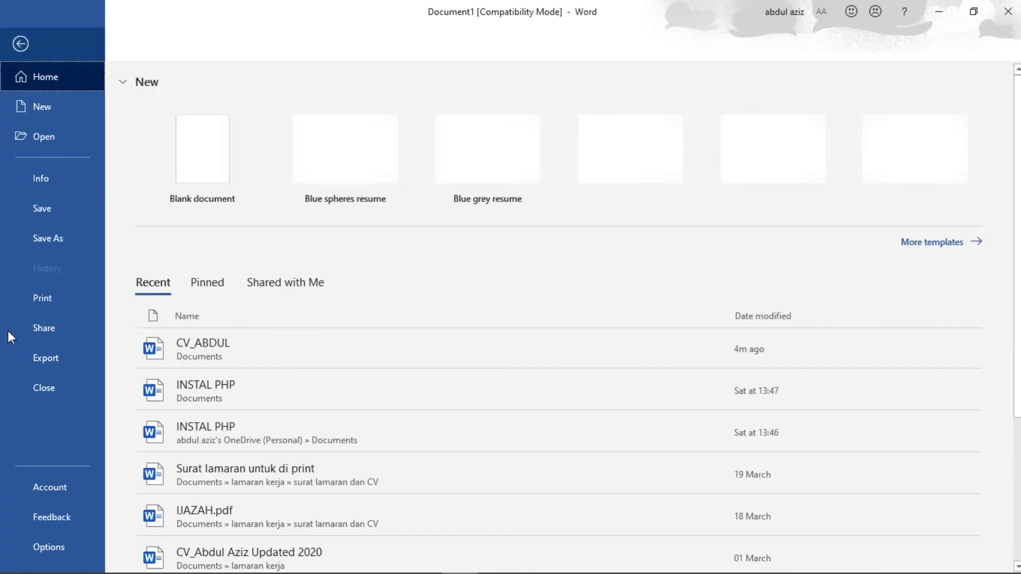
pyautogui.click(47, 391)
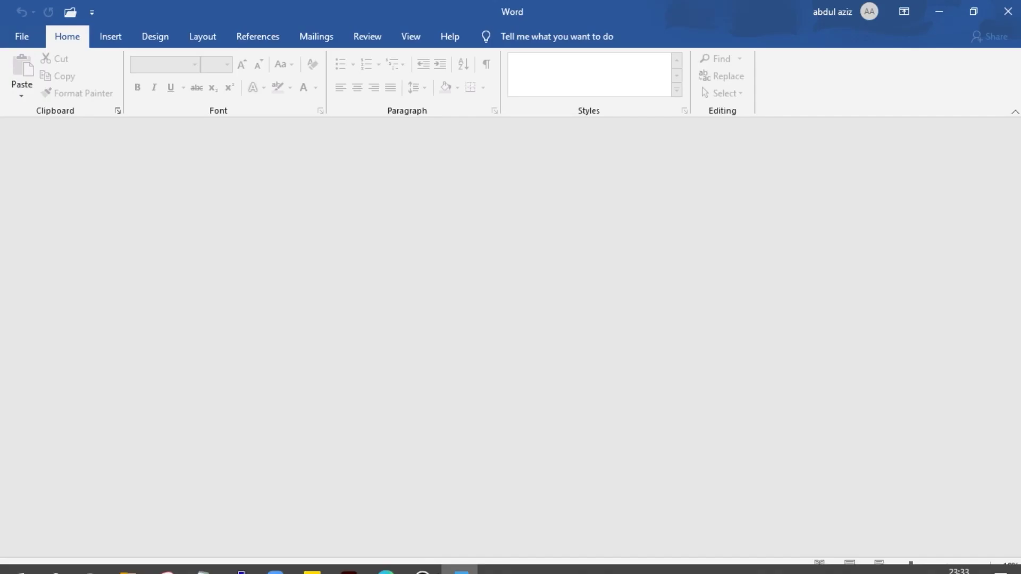
pyautogui.click(1005, 12)
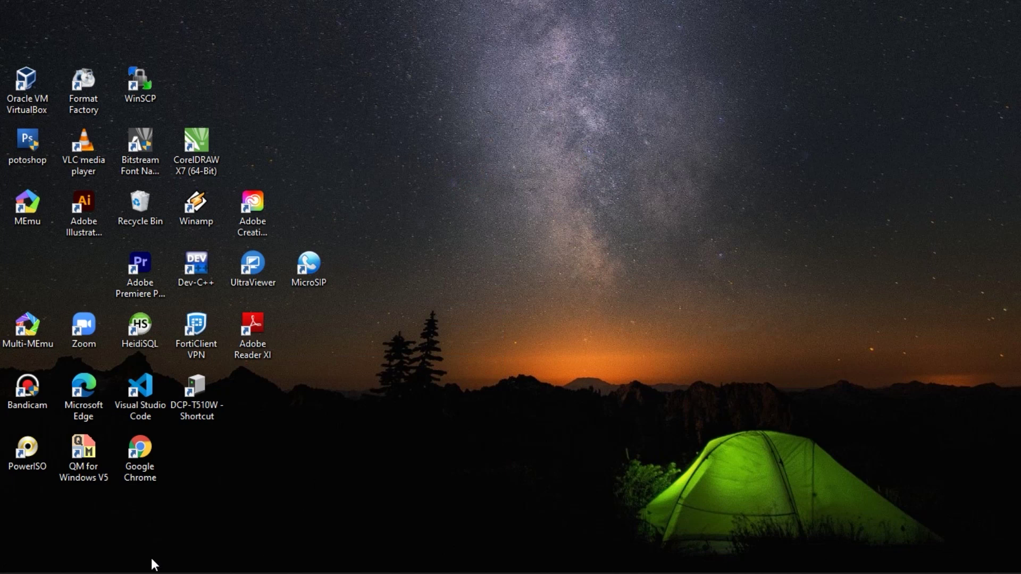
# - Switch to File Explorer and open the saved CV Word document from the Documents folder
pyautogui.click(118, 570)
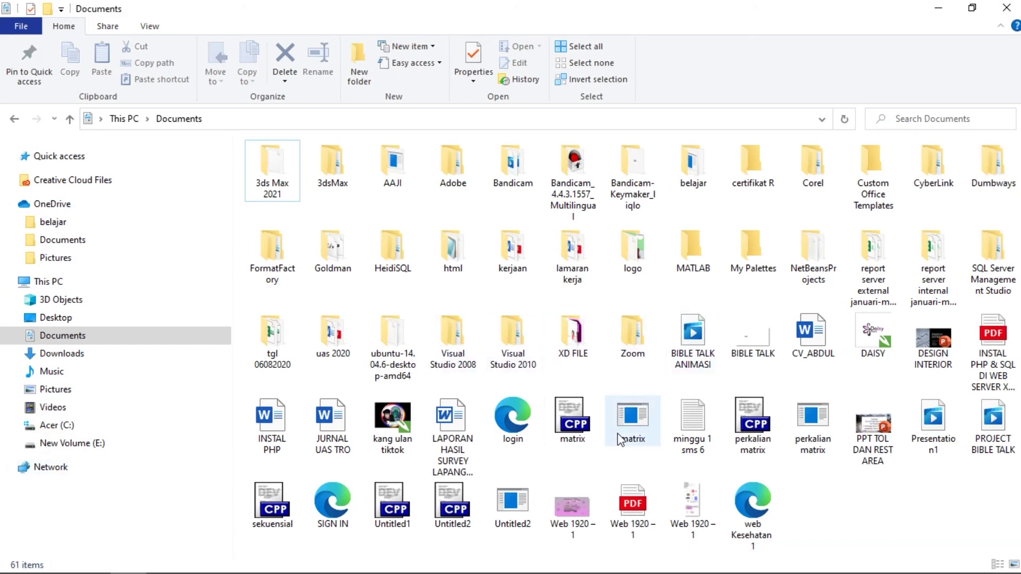
pyautogui.doubleClick(813, 335)
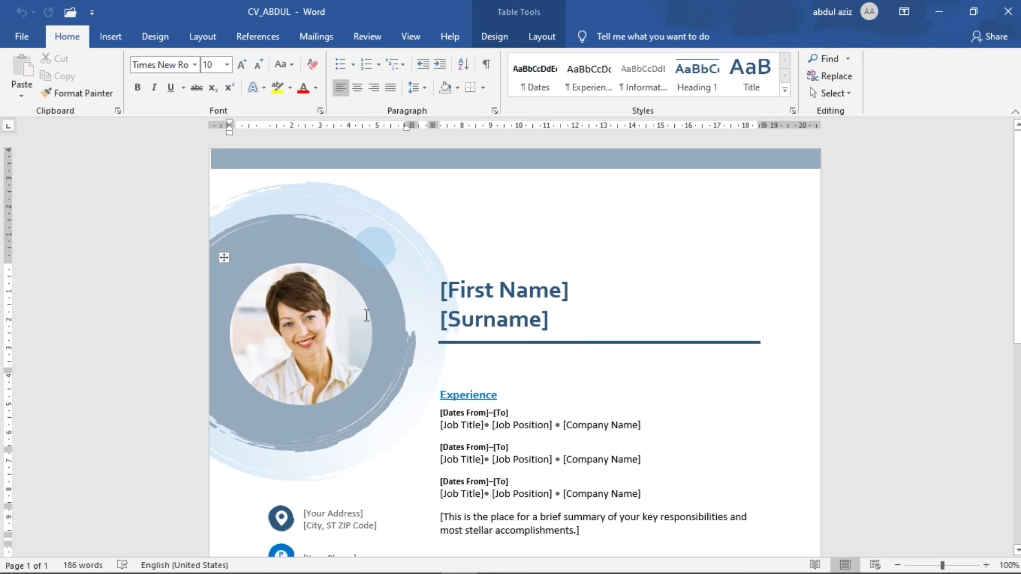
# - Open the CV document from Word's list of recent documents, using today's entry, and view its contents
pyautogui.click(21, 38)
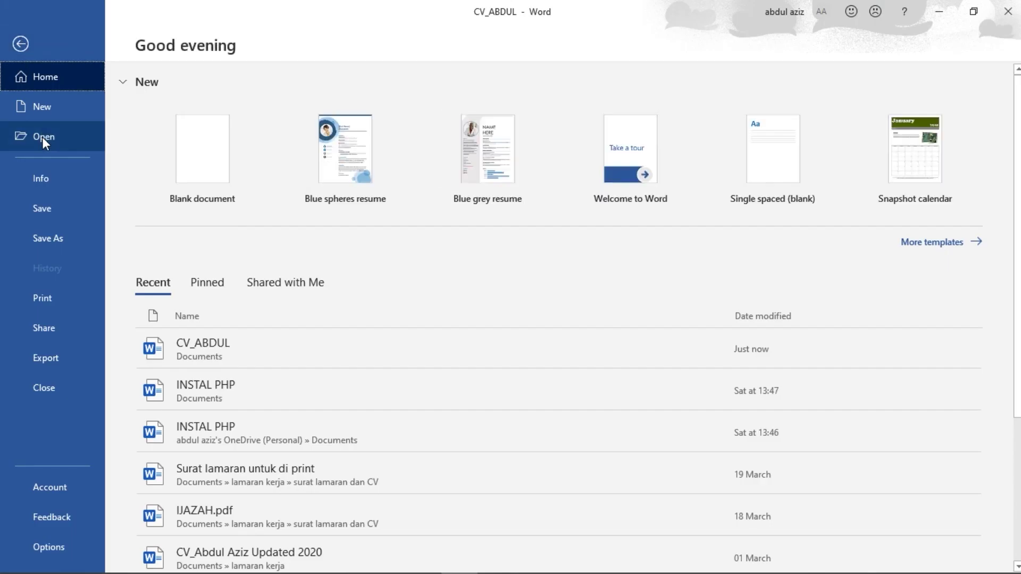
pyautogui.click(42, 136)
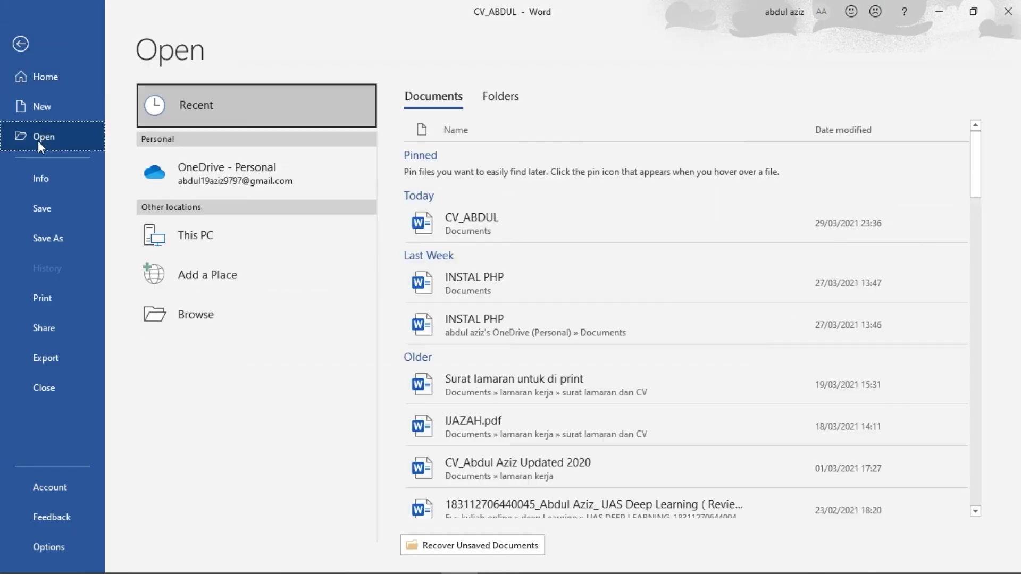
pyautogui.click(467, 224)
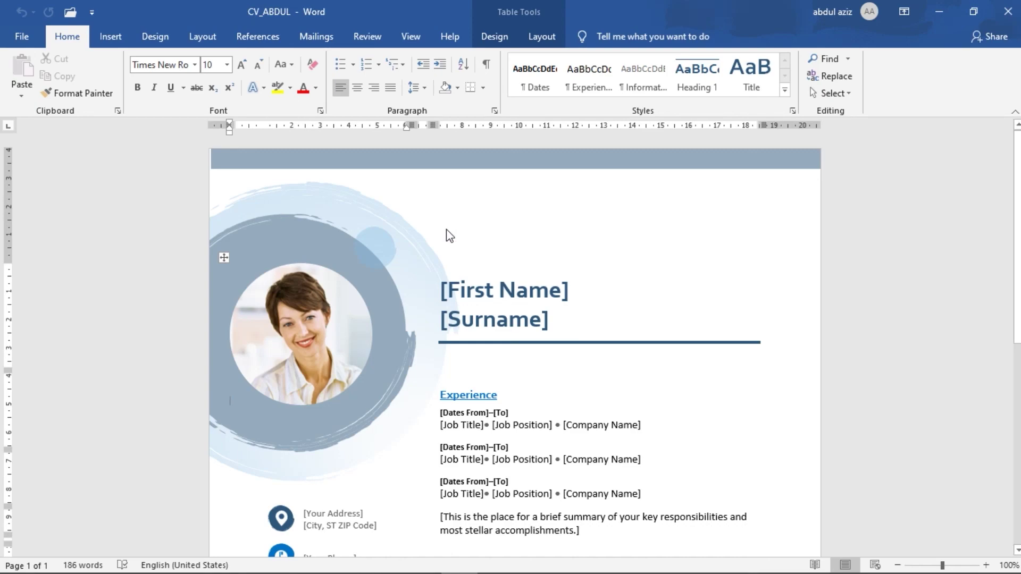
pyautogui.scroll(-2, 611, 247)
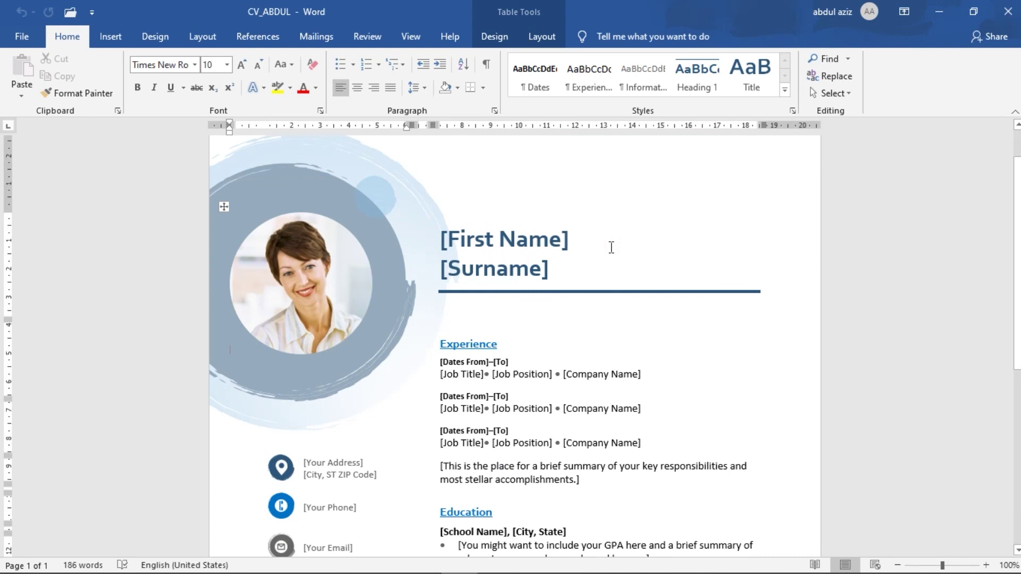